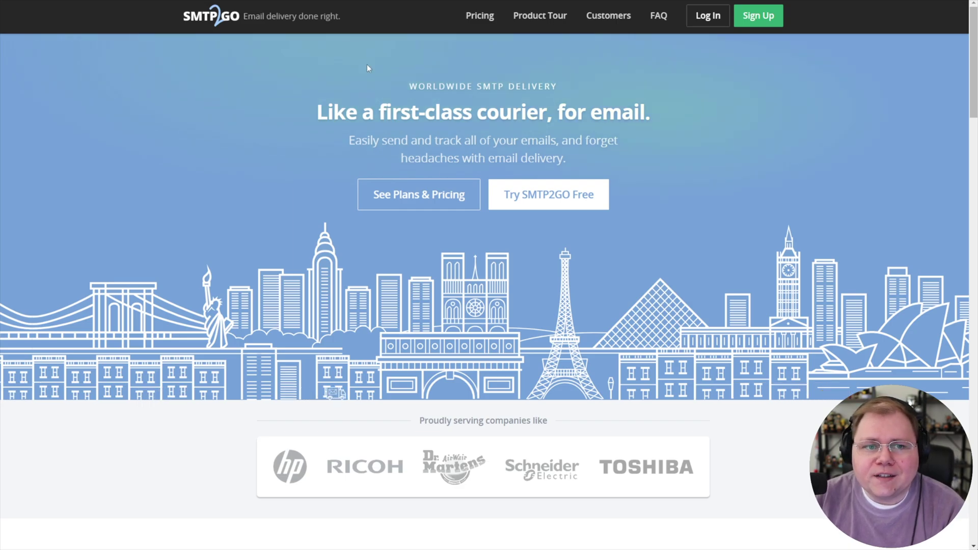
- Open SMTP2GO's plans and pricing and highlight the Free Plan's 1,000 emails/month limit
left_click(437, 194)
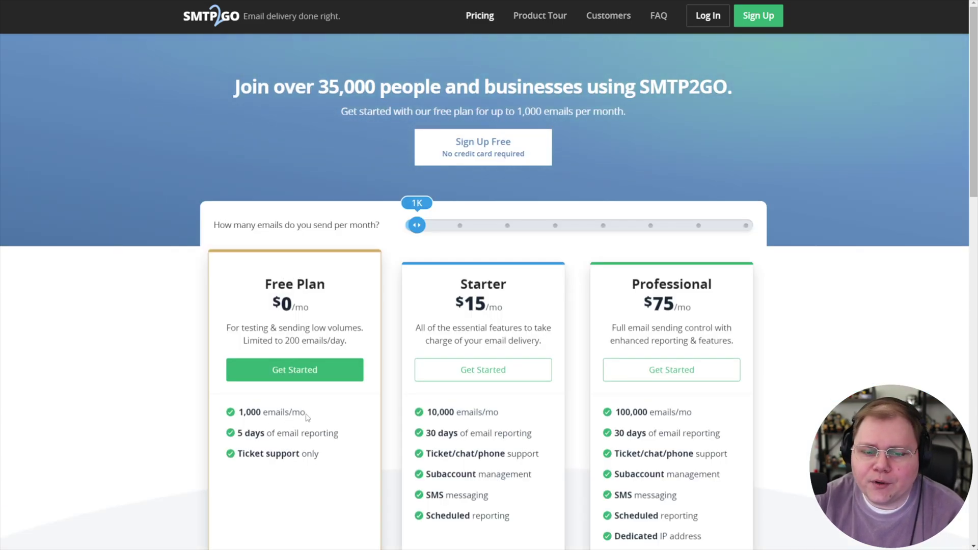
left_click_drag(307, 414, 238, 415)
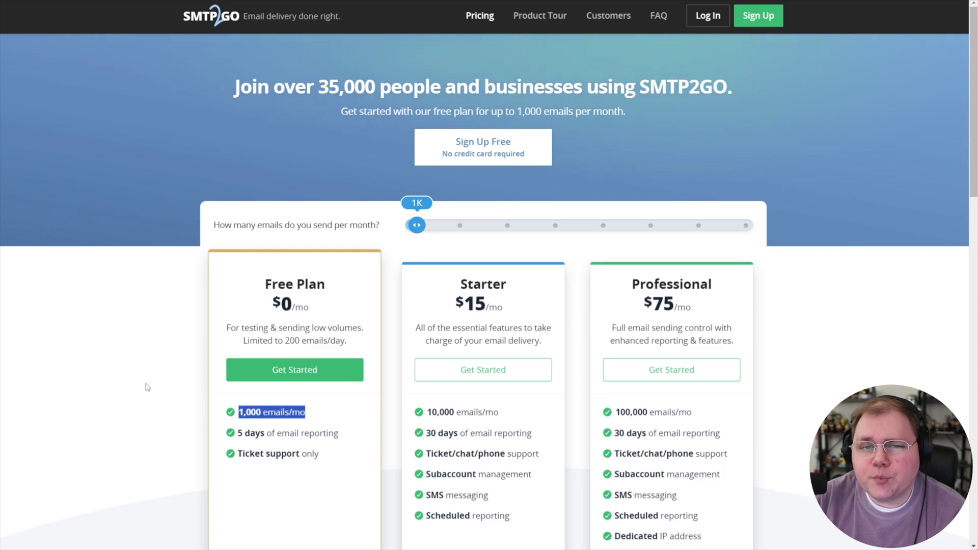
left_click(177, 352)
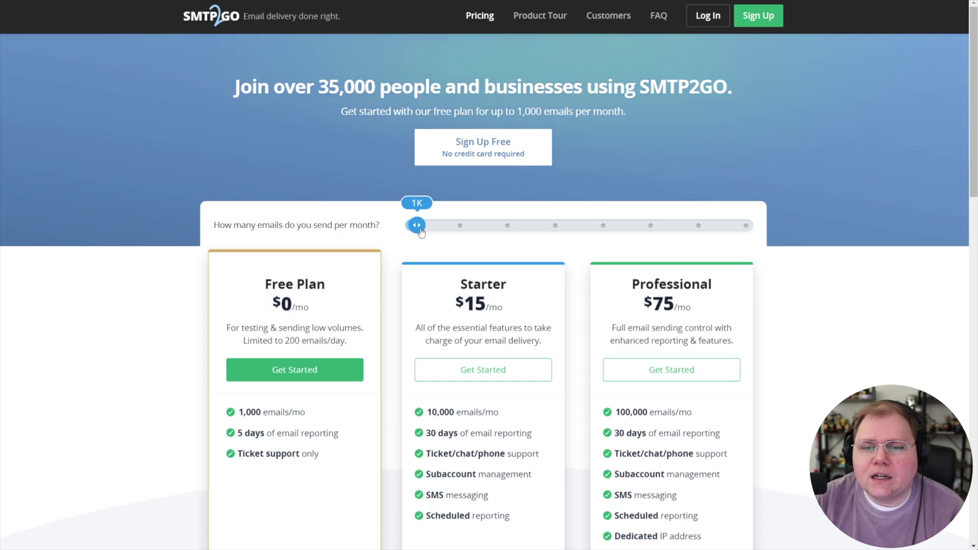
- Slide the monthly email volume higher to preview plans, then start a free sign-up
mouse_move(418, 229)
left_mouse_down()
mouse_move(458, 229)
mouse_move(428, 230)
left_mouse_up()
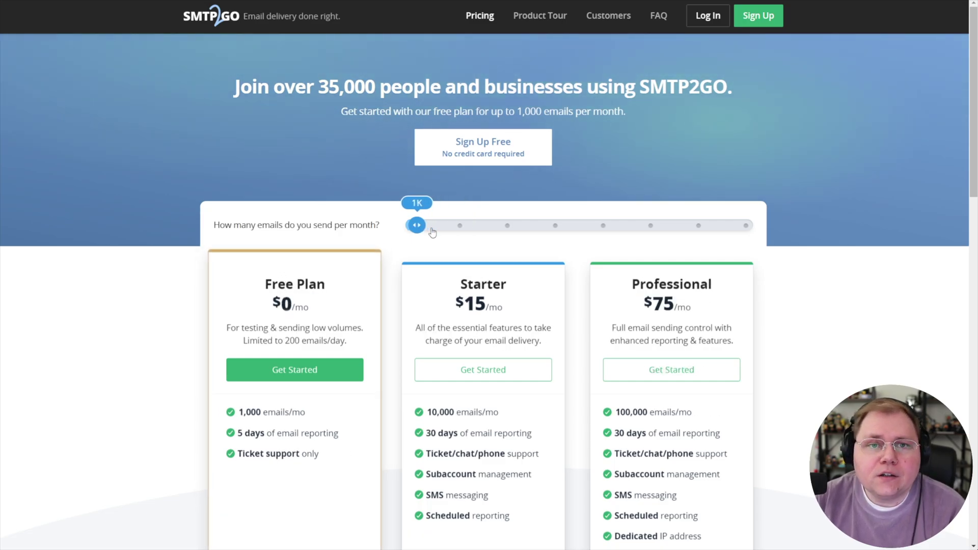
mouse_move(421, 228)
left_mouse_down()
mouse_move(508, 233)
mouse_move(433, 233)
left_mouse_up()
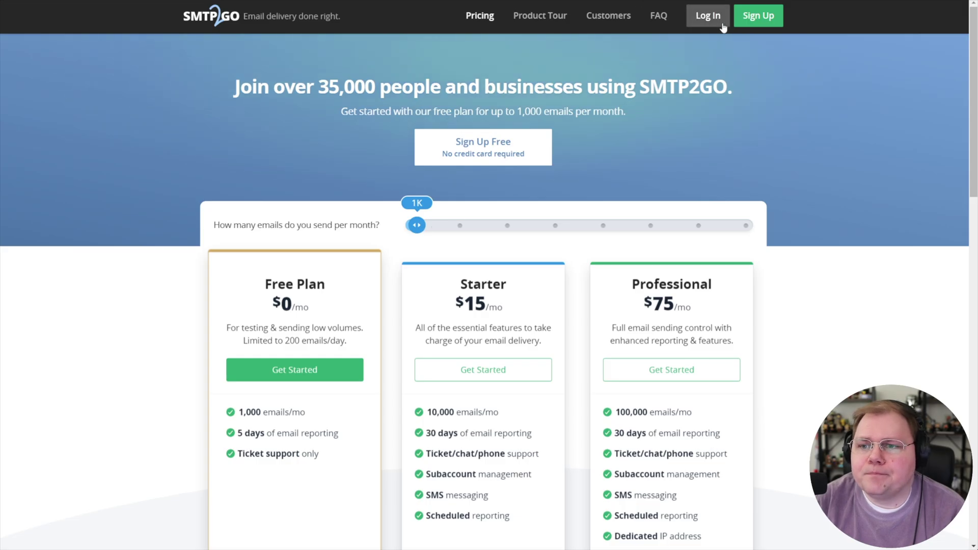
left_click(759, 16)
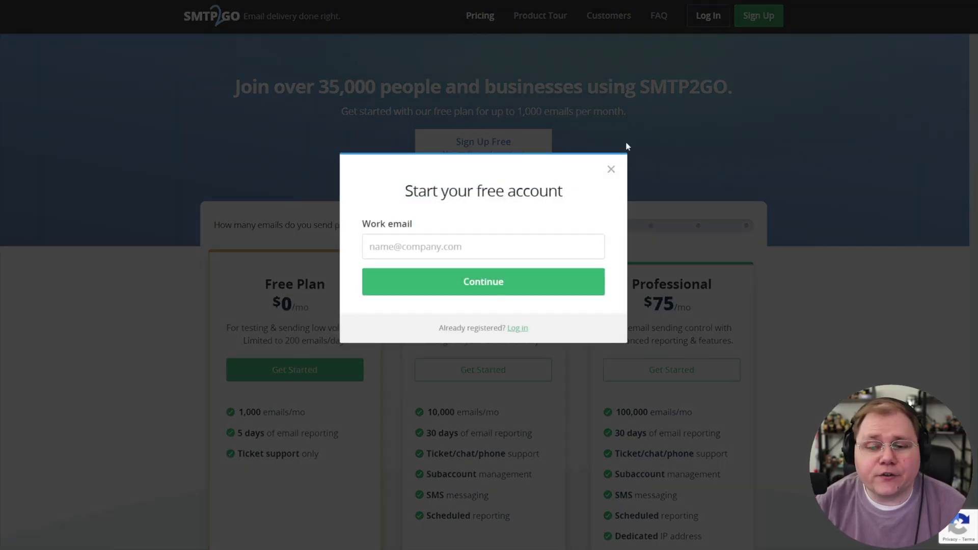
- Sign up for a free account with a work email and go to adding a verified sender
left_click(506, 247)
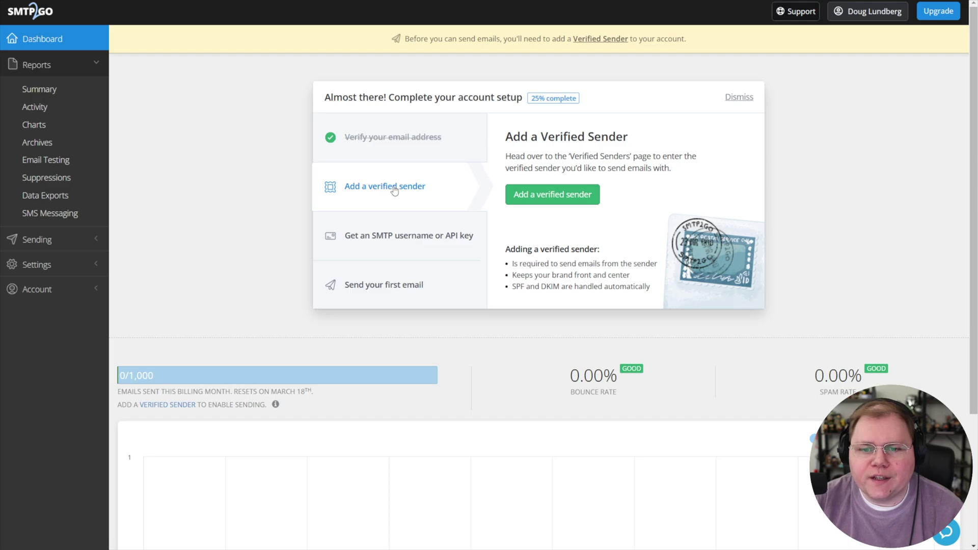
left_click(523, 195)
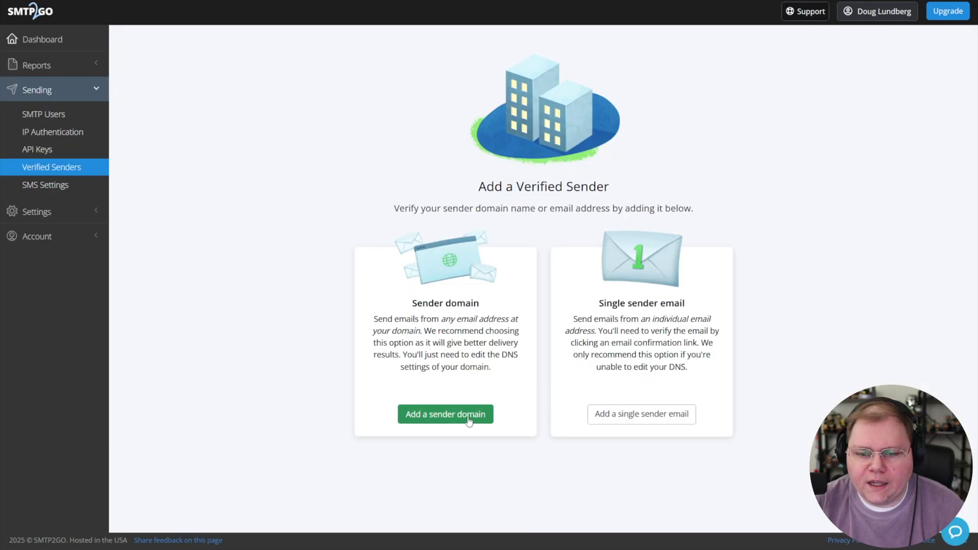
- Add marketingfunnels.live as a sender domain to reveal its three CNAME records
left_click(473, 413)
left_click(517, 174)
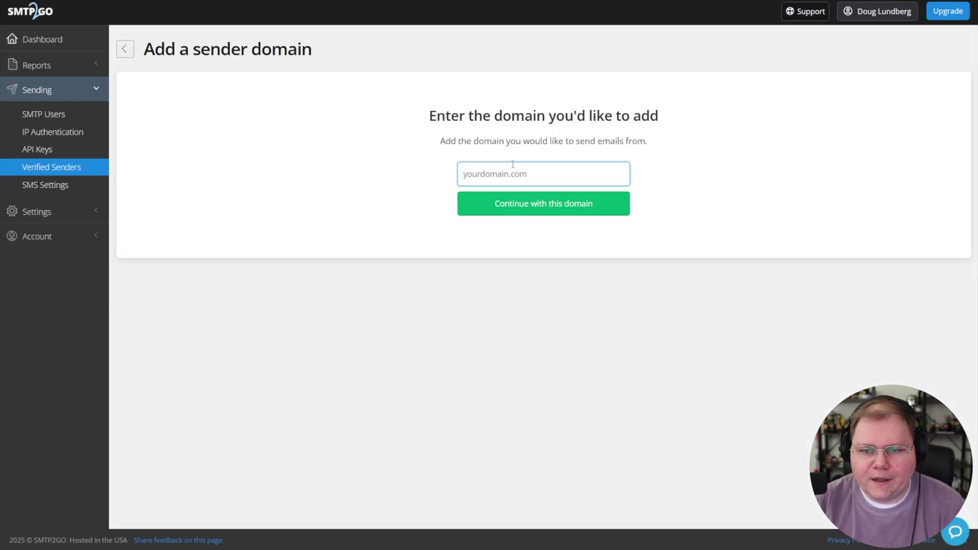
type("marketingfunnels")
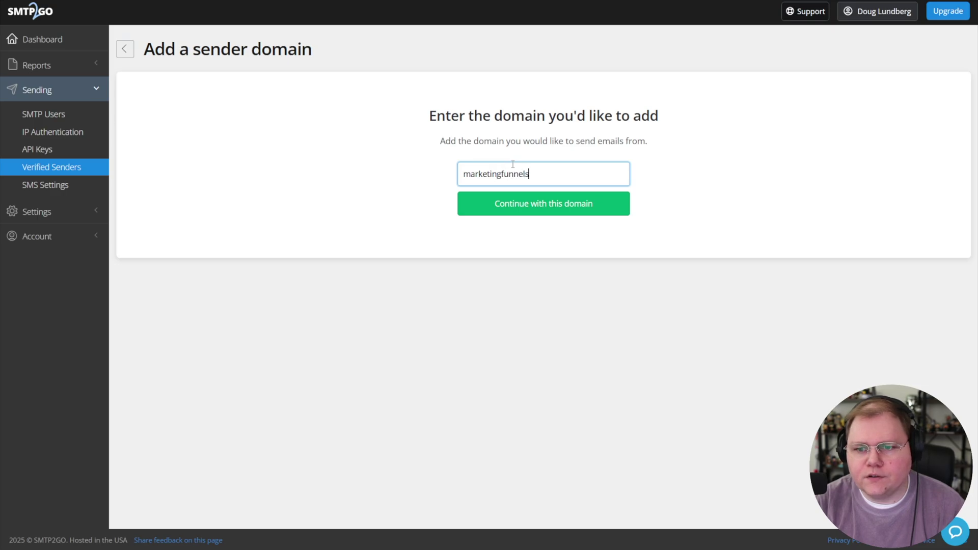
type(".live")
left_click(554, 207)
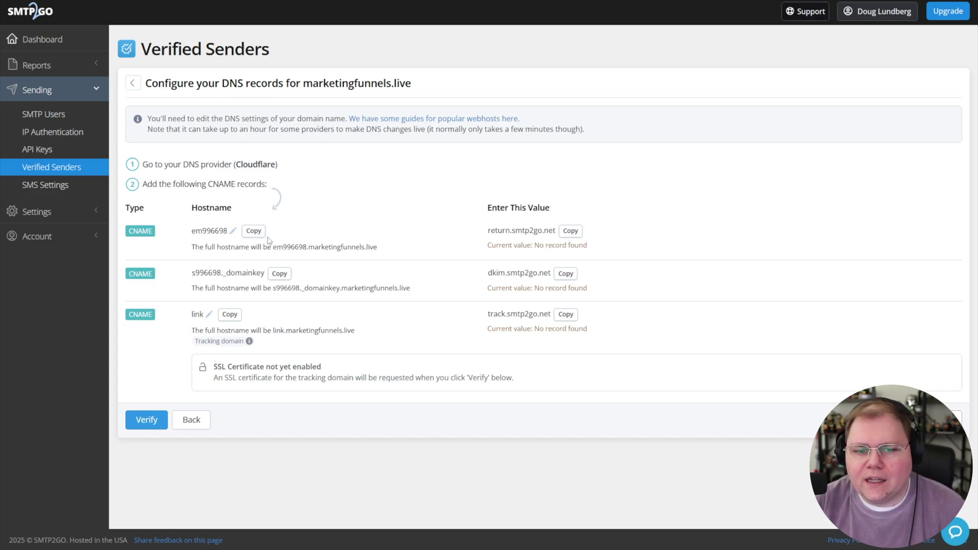
- Create a Cloudflare CNAME record named em996698, copied from SMTP2GO's first hostname
left_click(253, 231)
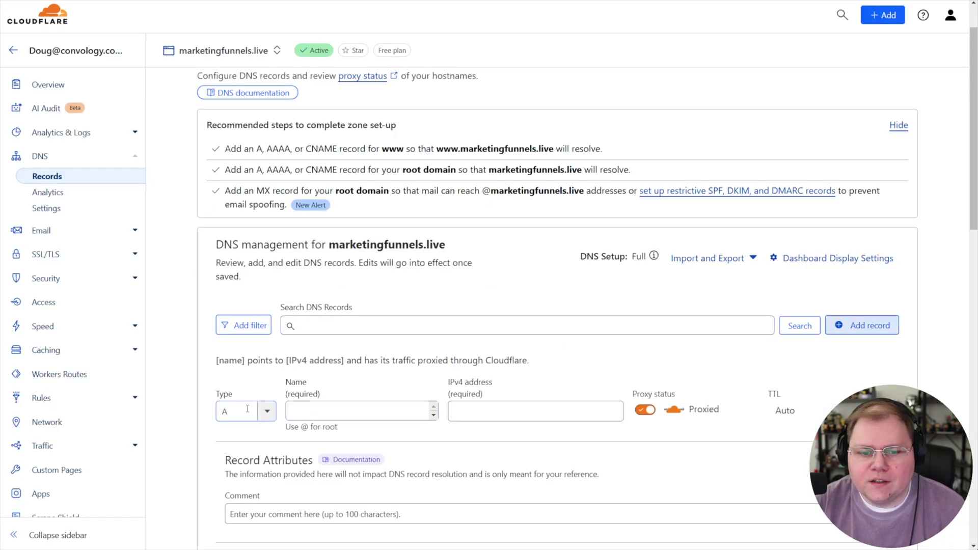
left_click(247, 409)
left_click(239, 518)
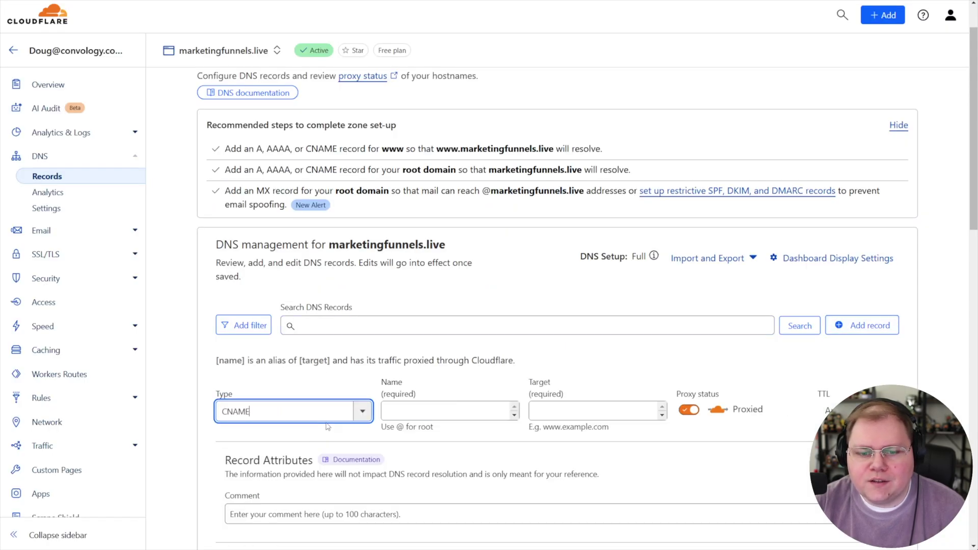
left_click(406, 415)
key("ctrl+v")
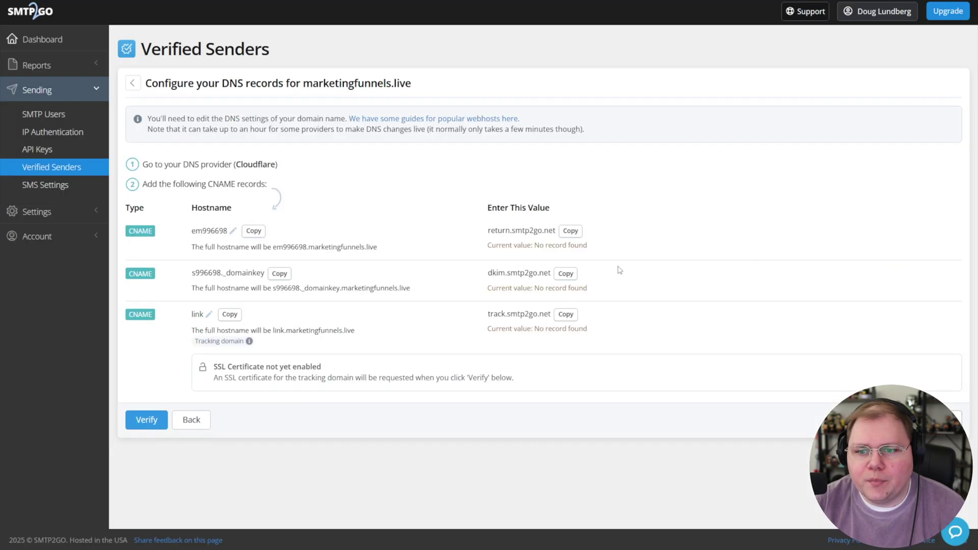
- Point the record at return.smtp2go.net, set it DNS only, comment 'SMTG2GO', and save
left_click(572, 229)
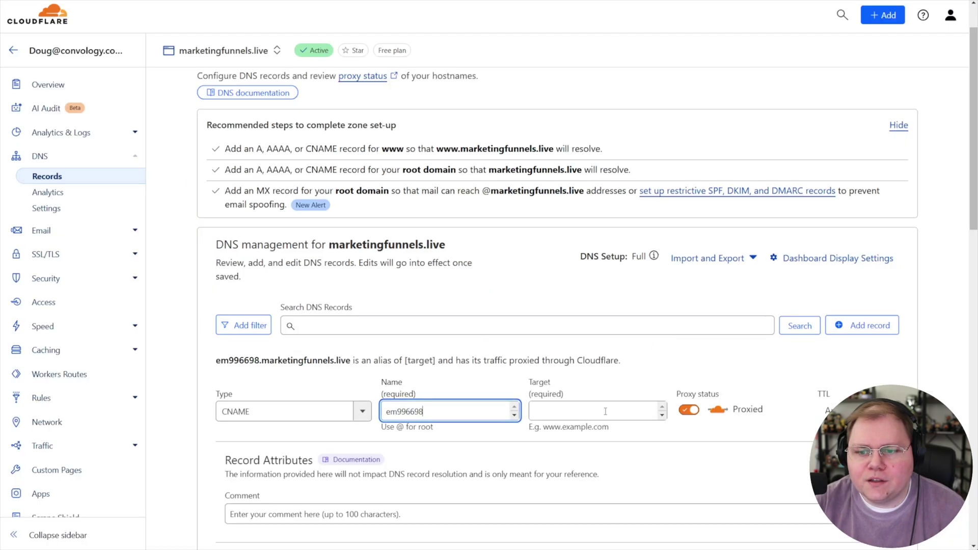
left_click(605, 411)
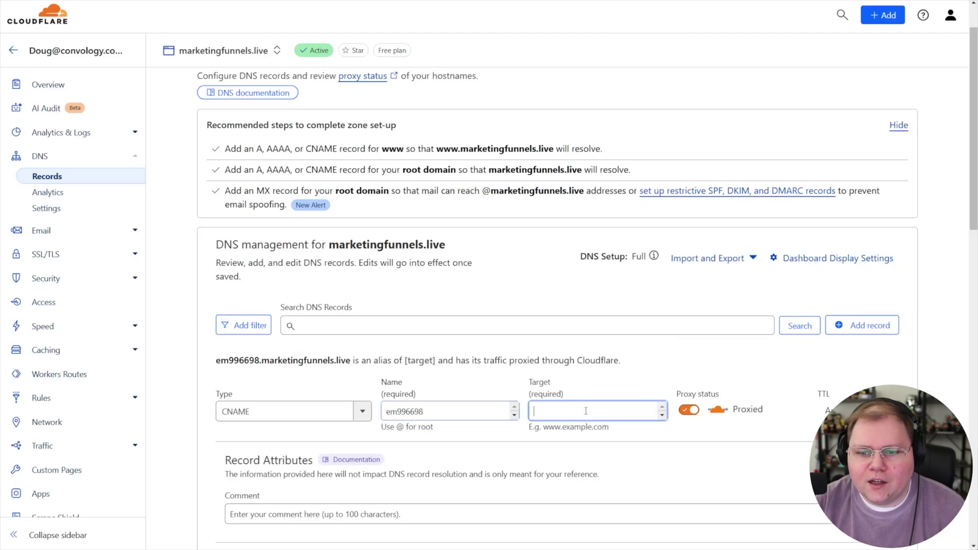
key("ctrl+v")
left_click(694, 419)
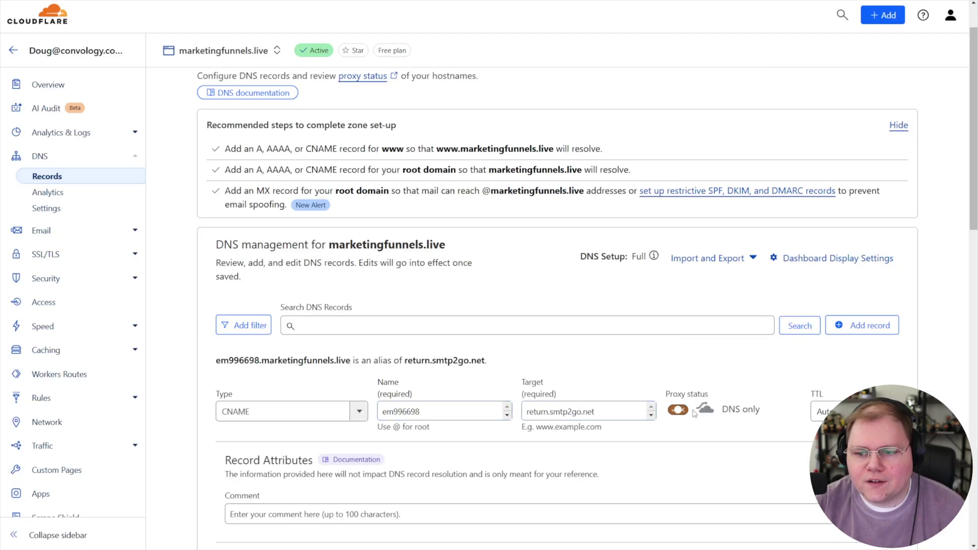
left_click(321, 519)
type("SMT")
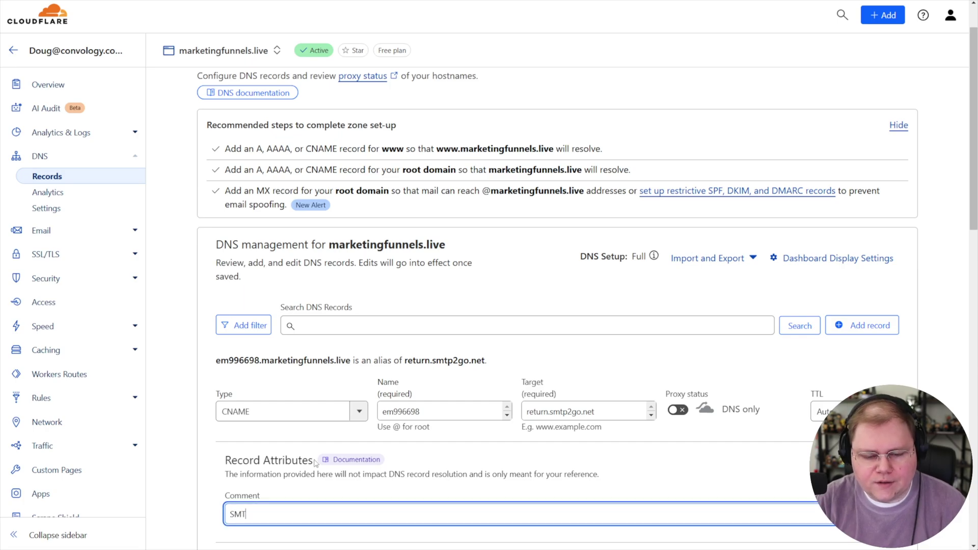
type("G2GO")
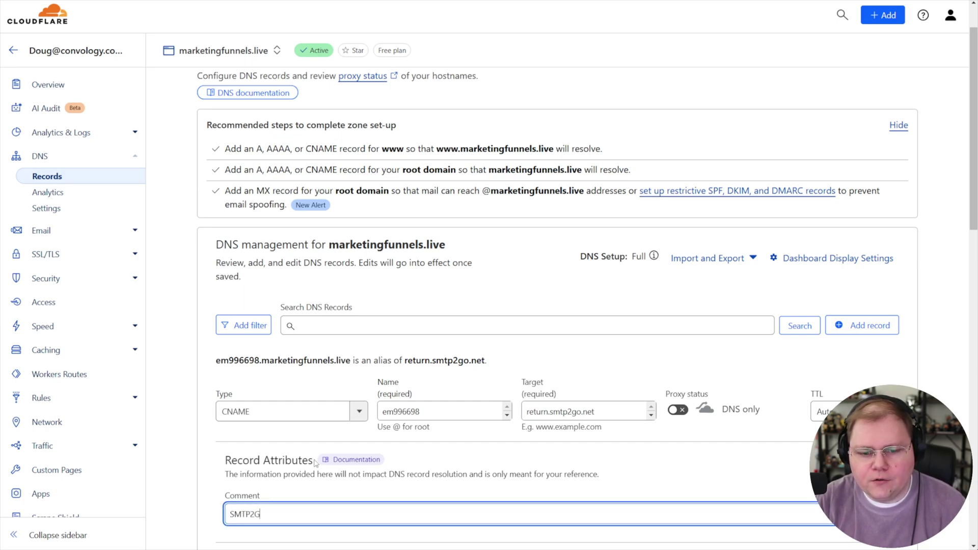
scroll(792, 444, "down", 1)
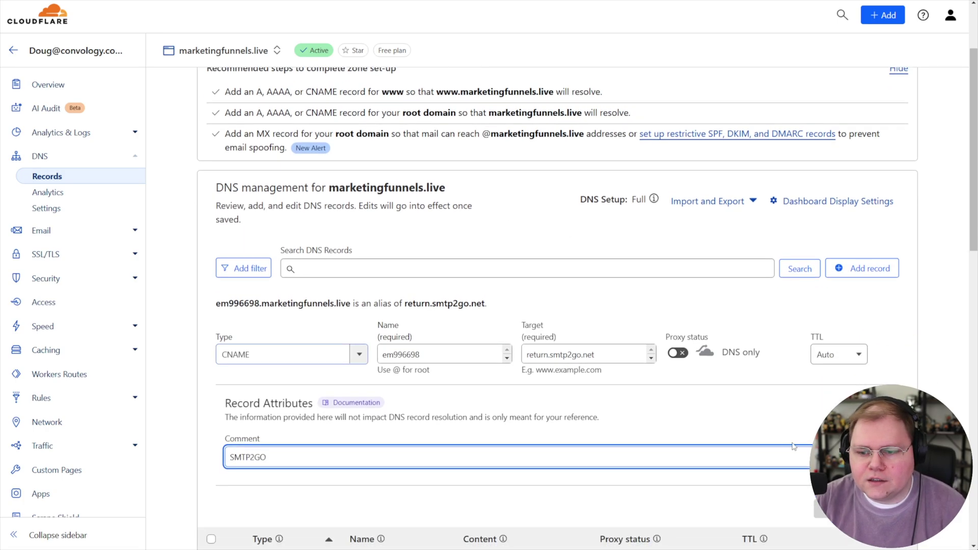
key("alt+Tab")
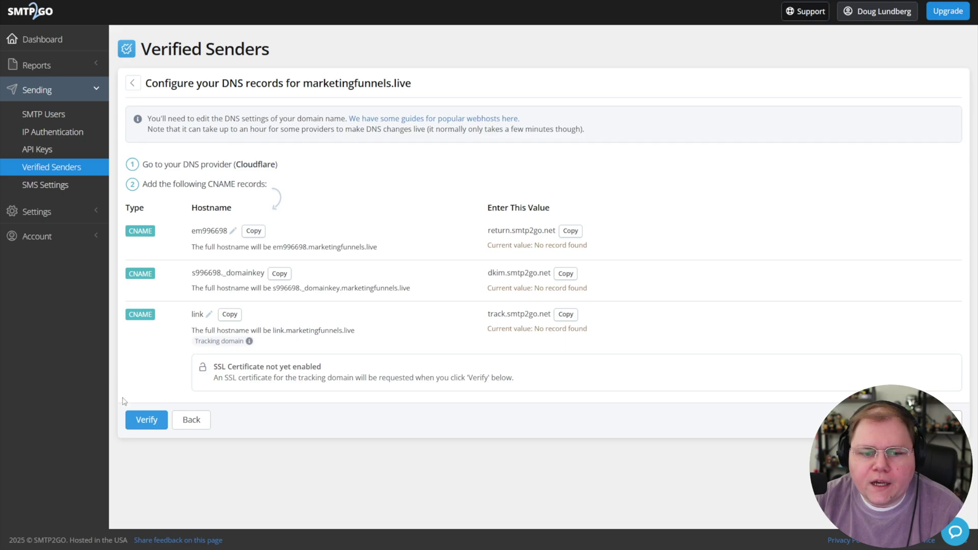
- Verify marketingfunnels.live's DNS records twice and return to the verified senders list
left_click(145, 421)
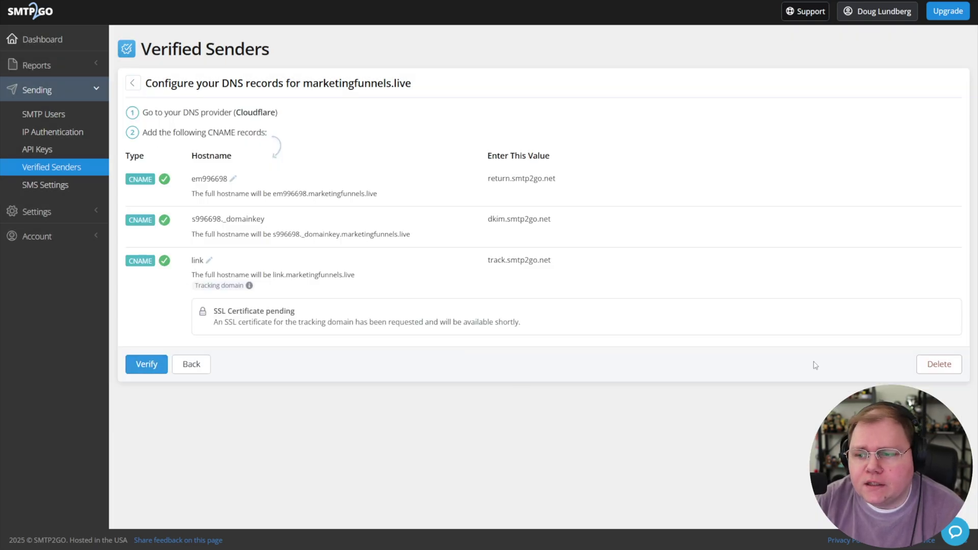
left_click(149, 368)
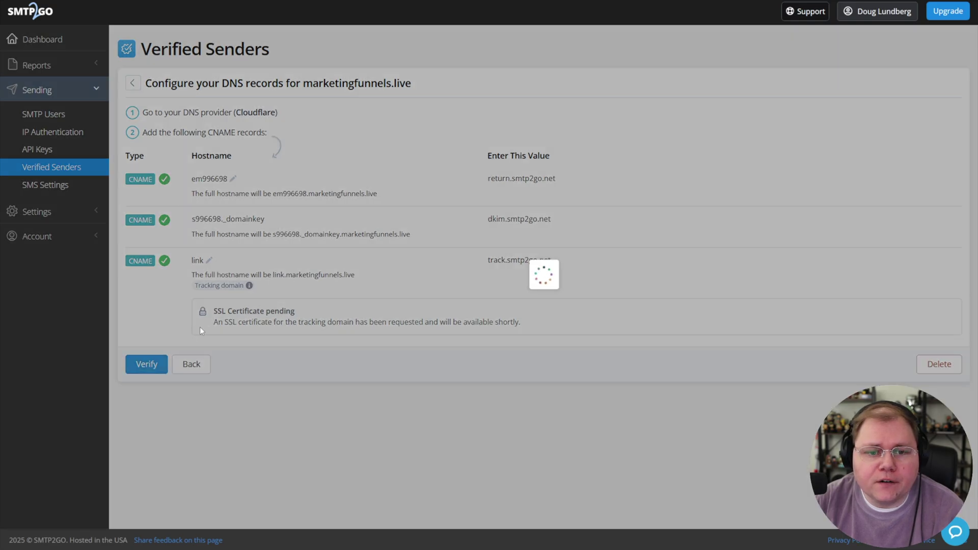
left_click(191, 364)
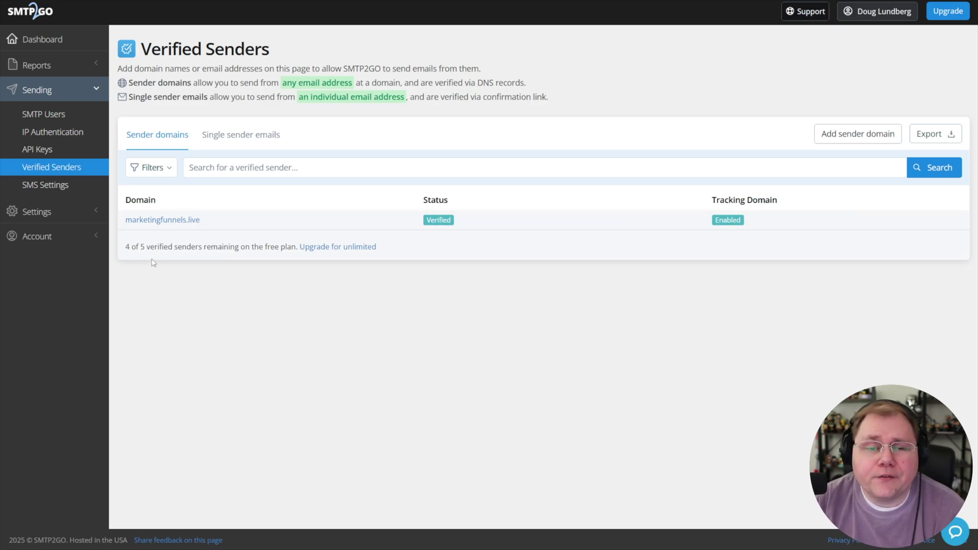
- Review the remaining verified senders count and single sender emails, then go to the dashboard
left_click_drag(137, 248, 259, 257)
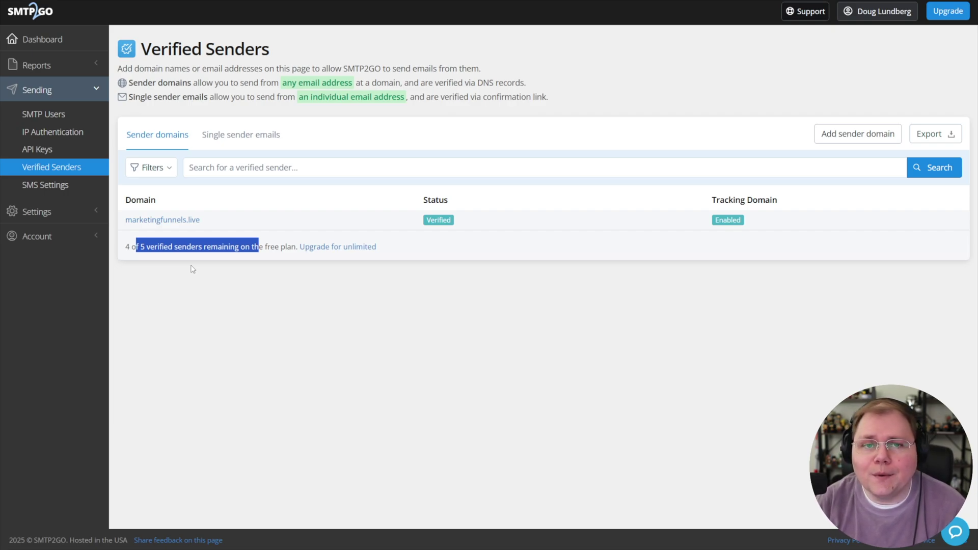
left_click(214, 201)
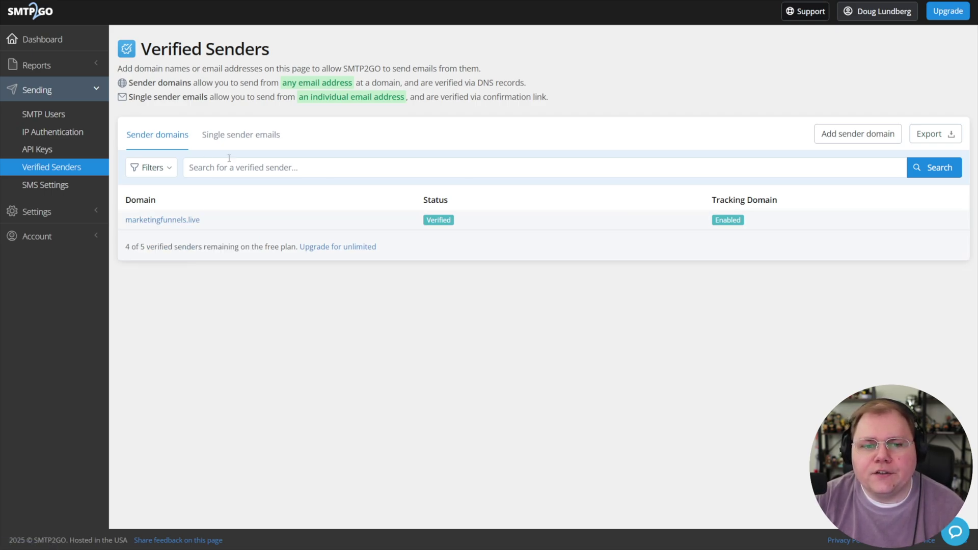
left_click(238, 135)
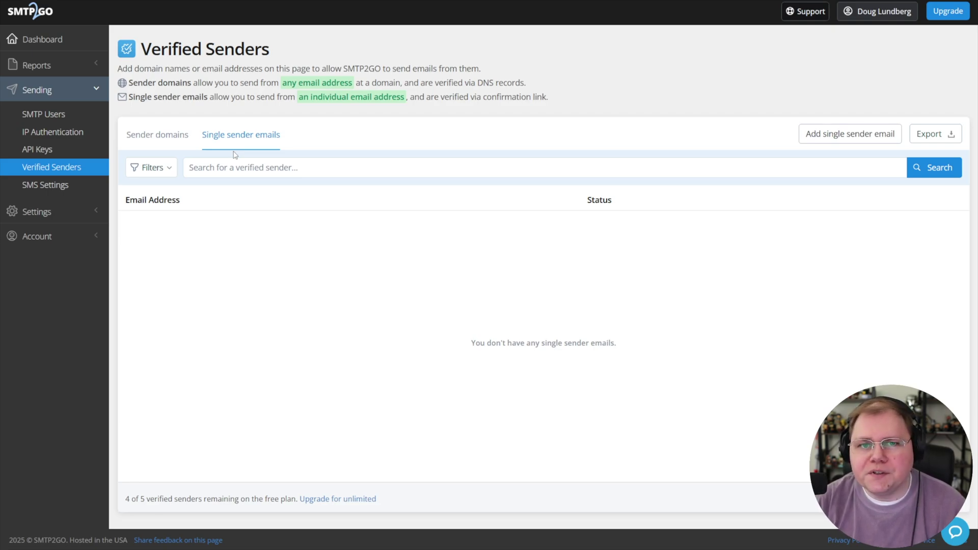
left_click(160, 134)
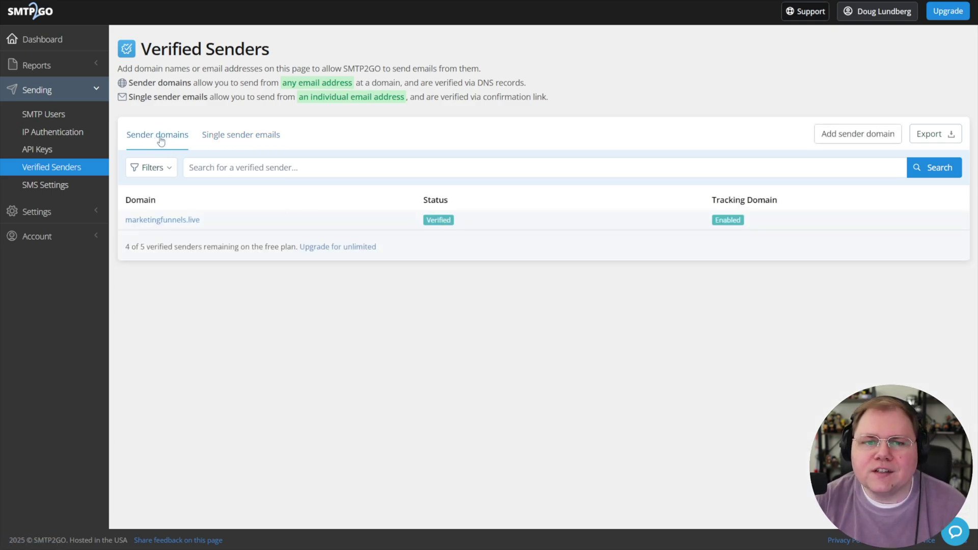
left_click(41, 39)
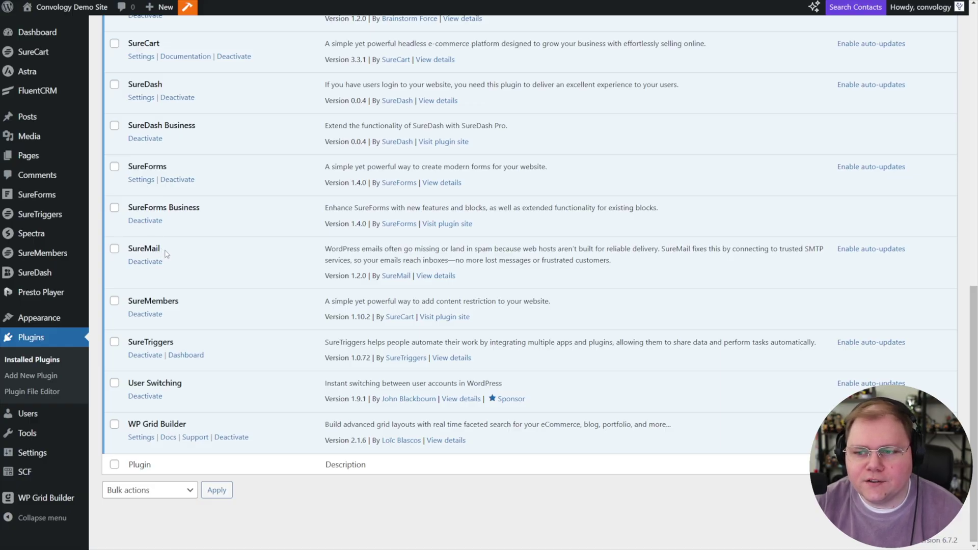
- Highlight the active SureMail 1.2.0 entry in WordPress's Installed Plugins list
mouse_move(161, 250)
left_mouse_down()
mouse_move(128, 249)
mouse_move(158, 248)
left_mouse_up()
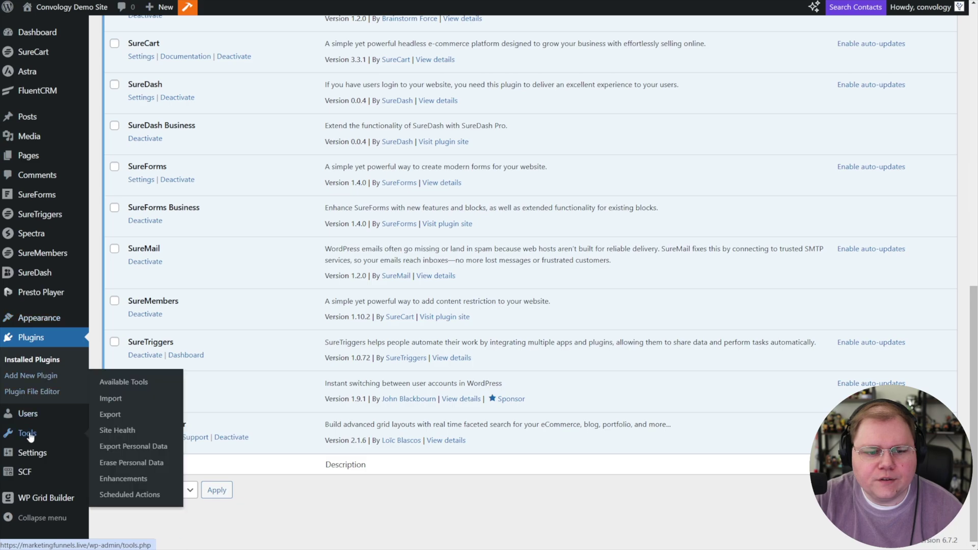
- Open SureMail settings, view its Connections, and start adding a new connection
mouse_move(35, 455)
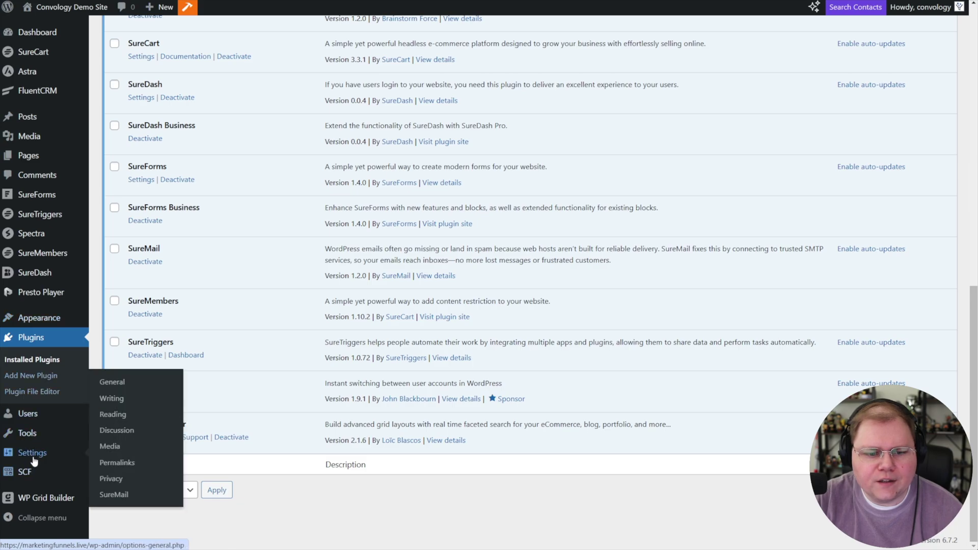
left_click(108, 494)
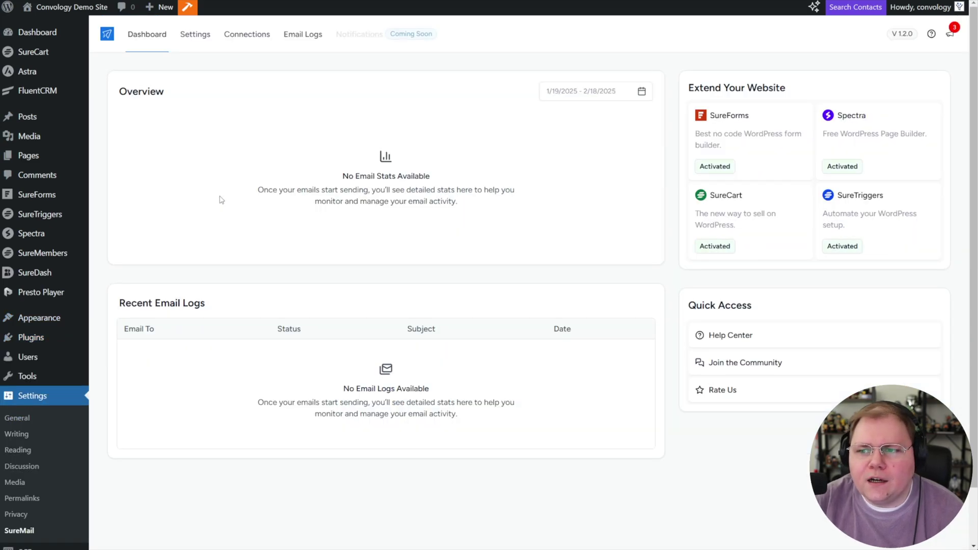
left_click(248, 39)
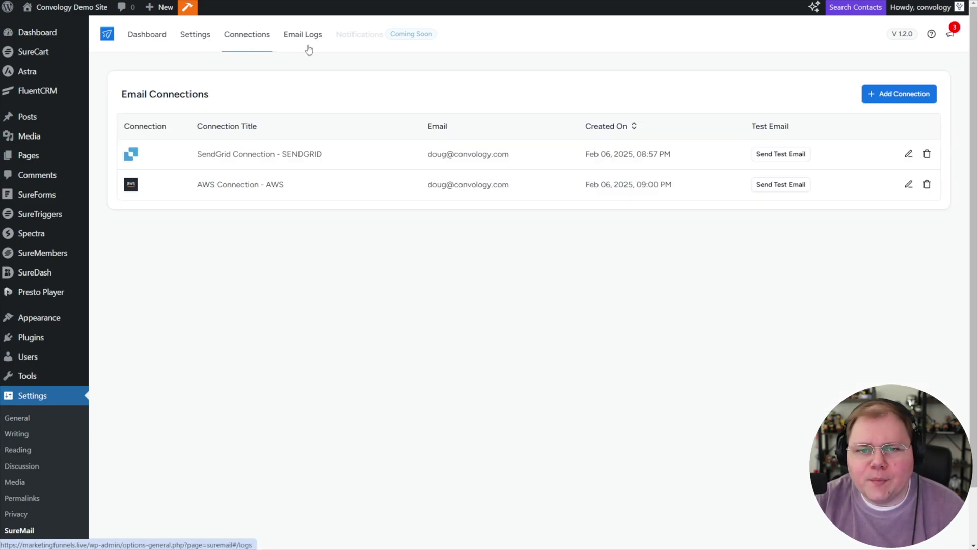
left_click(899, 93)
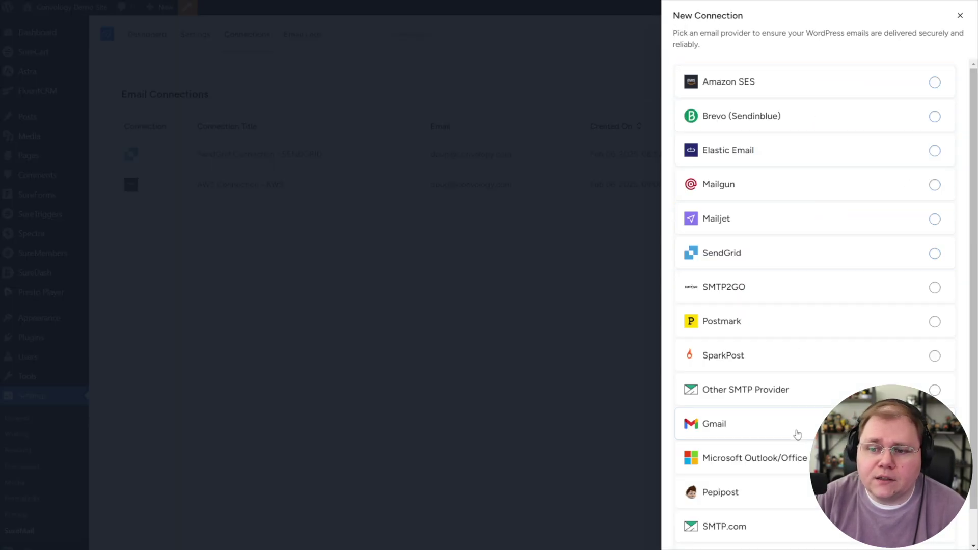
- Choose SMTP2GO as the provider and trim the connection title to just 'SMTP2GO'
left_click(936, 287)
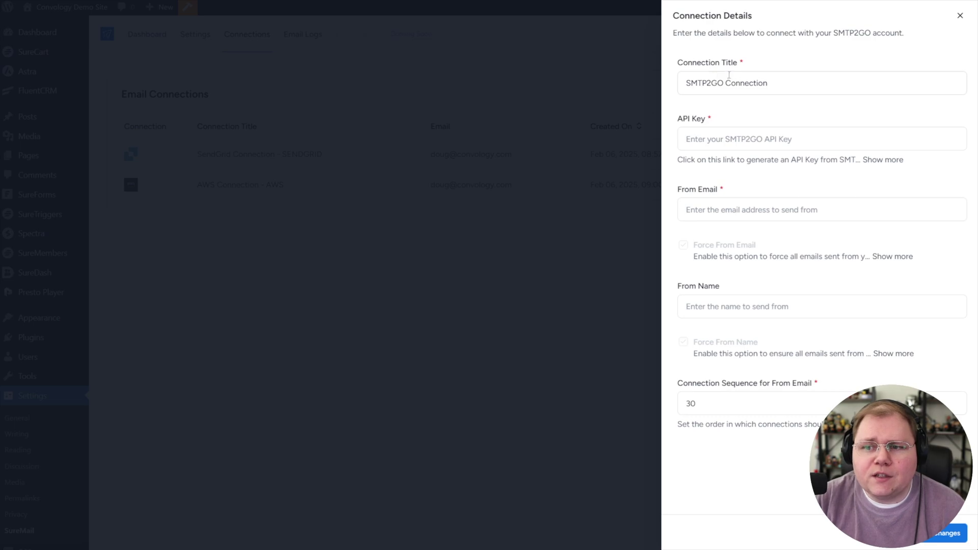
left_click_drag(769, 83, 724, 83)
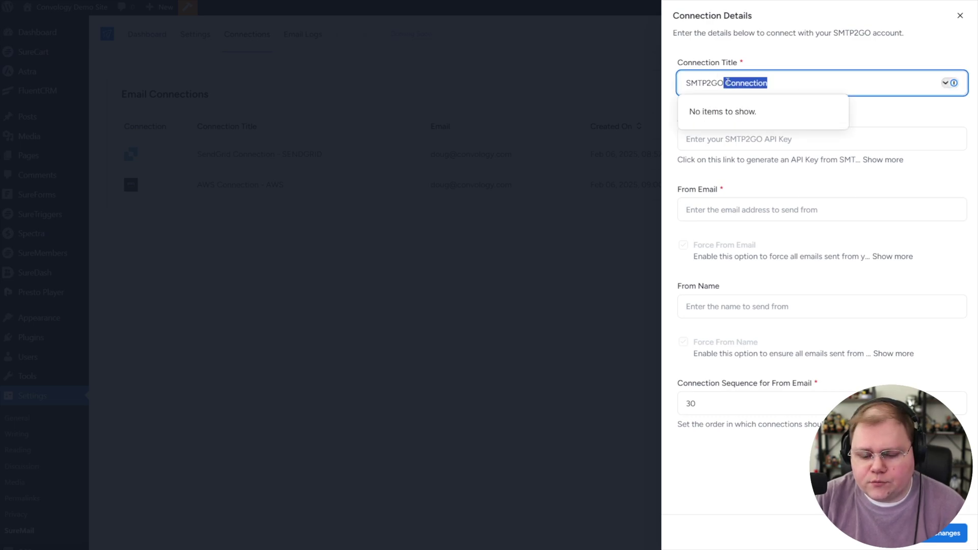
key("BackSpace")
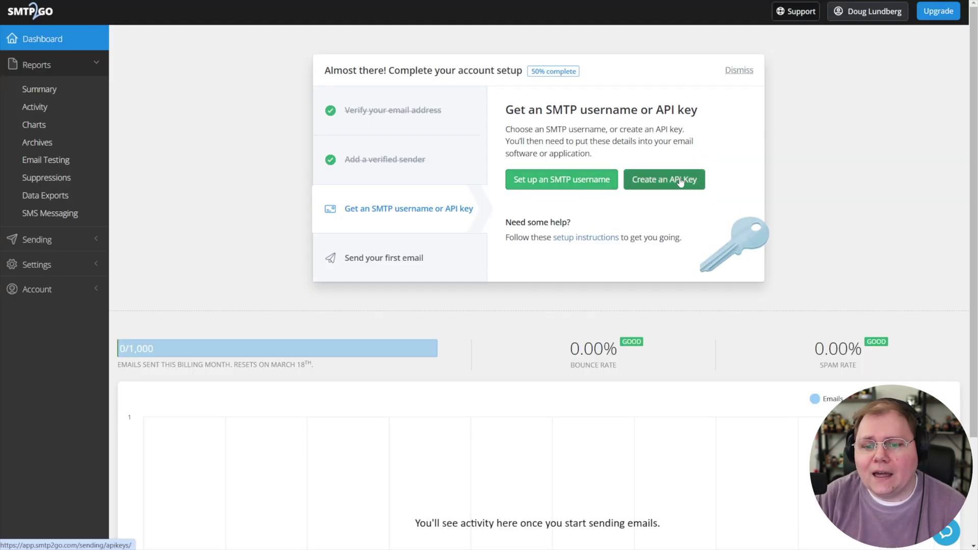
- Create a new SMTP2GO API key with the description 'SureMail'
left_click(680, 181)
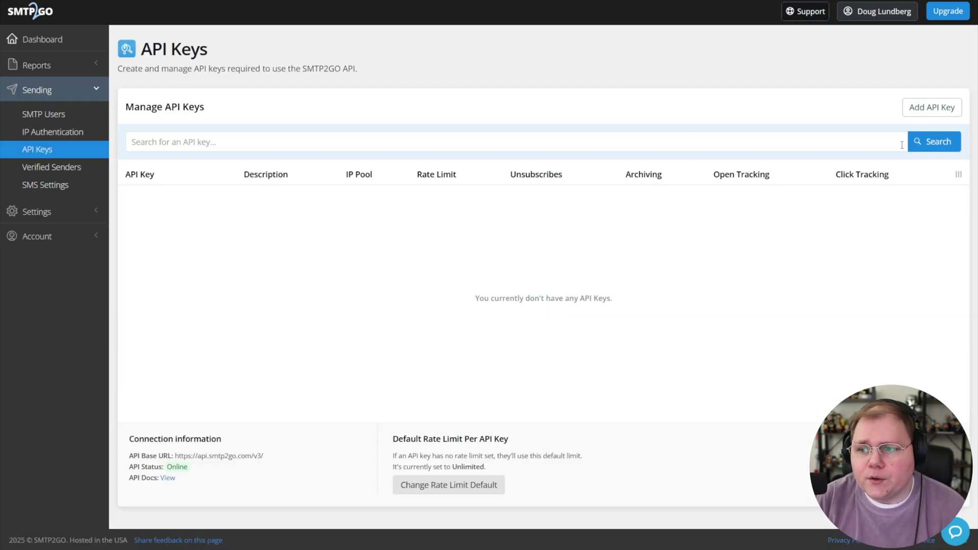
left_click(929, 108)
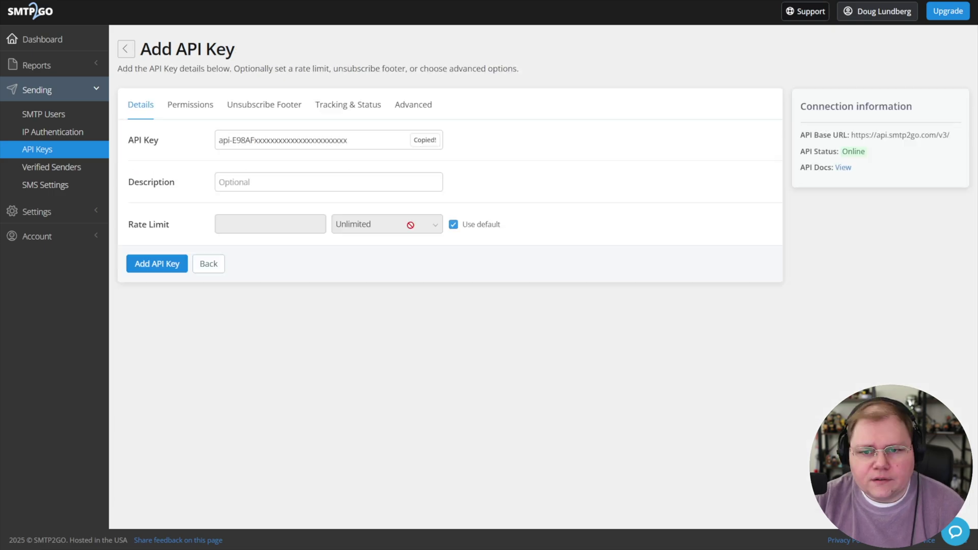
left_click(249, 180)
type("SureMai")
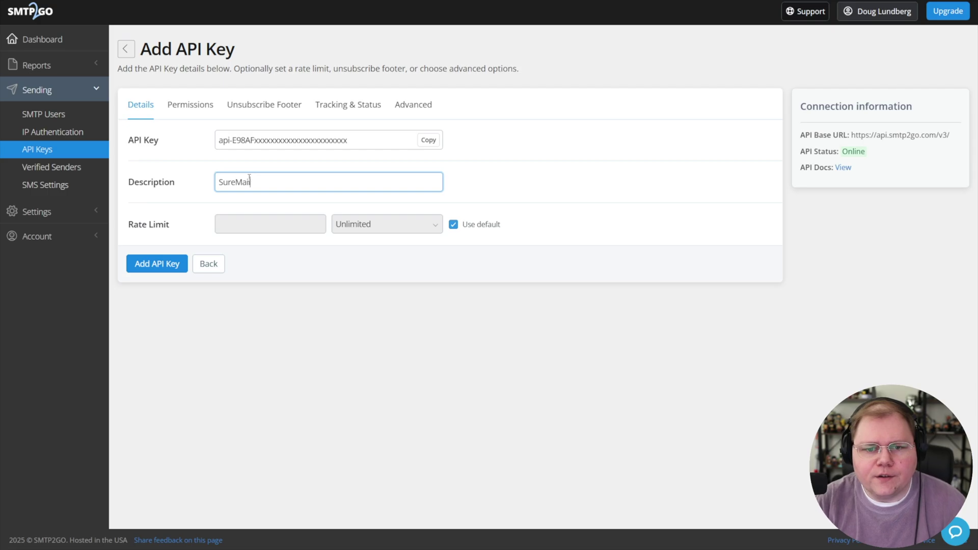
type("l")
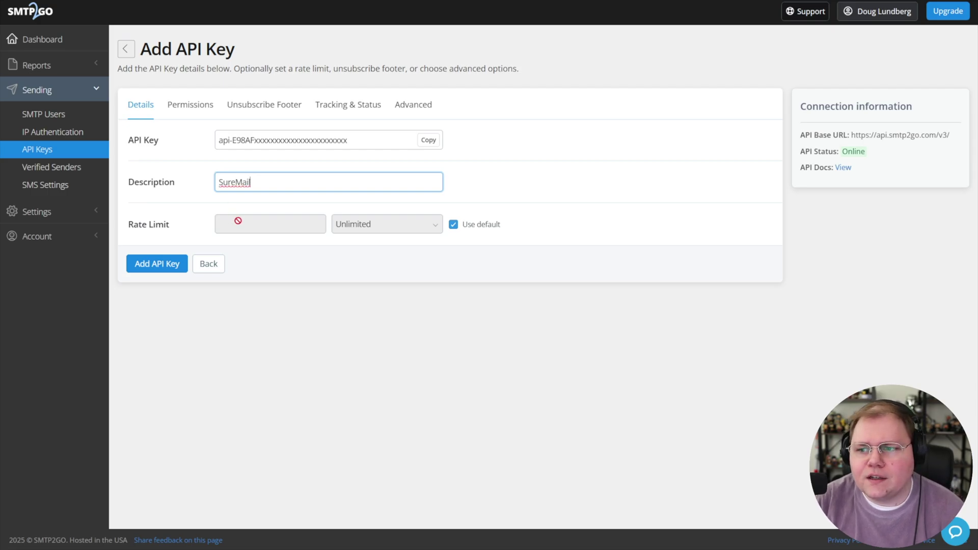
left_click(160, 268)
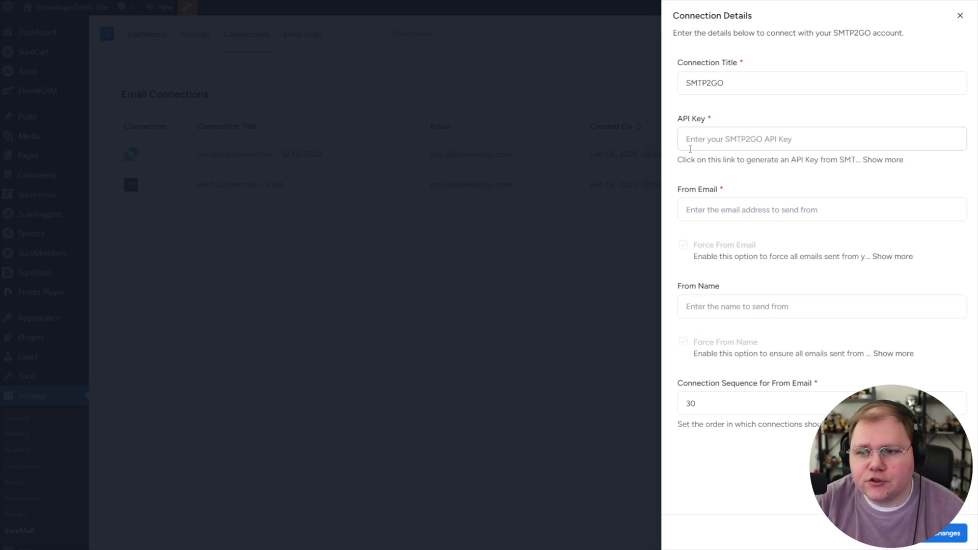
- Paste the API key, a marketingfunnels.live From Email, and From Name 'Convology'
left_click(722, 136)
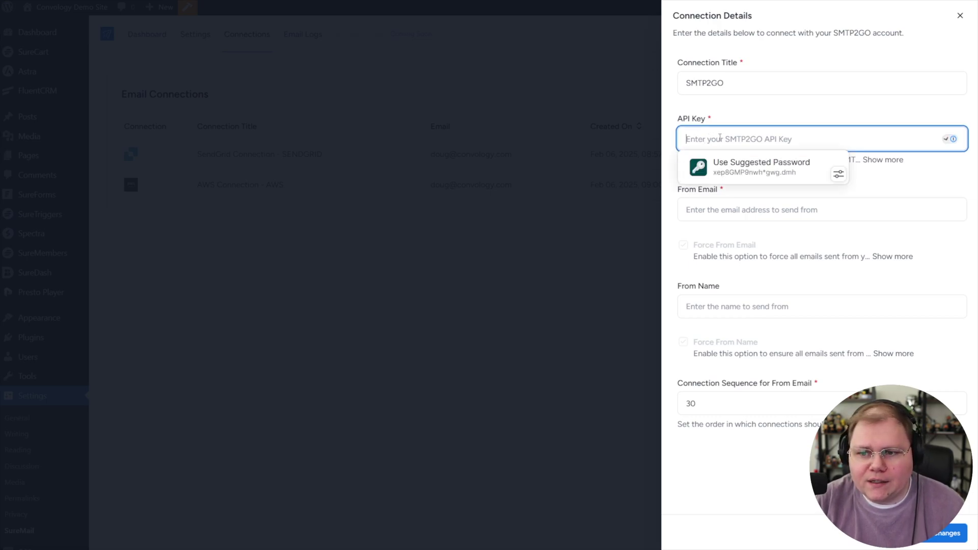
key("ctrl+v")
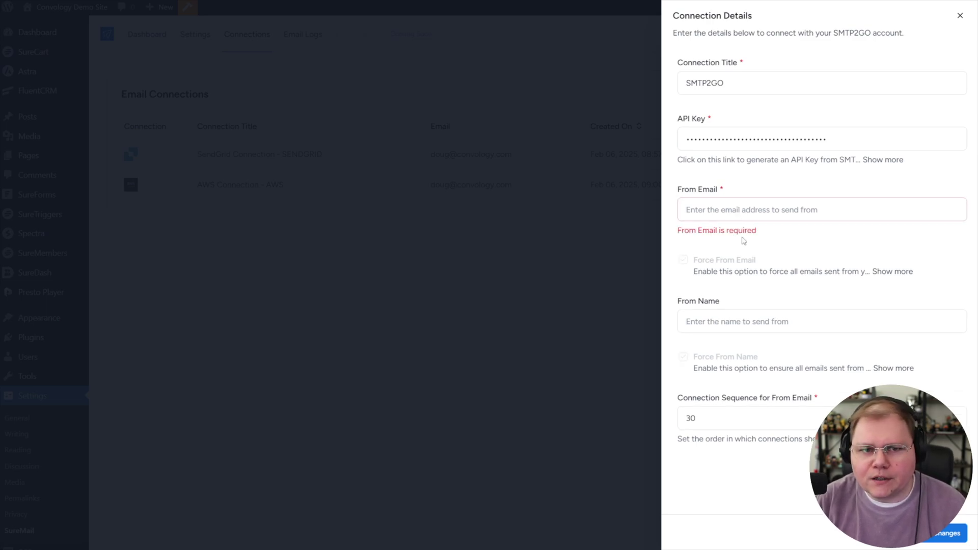
left_click(736, 218)
key("ctrl+v")
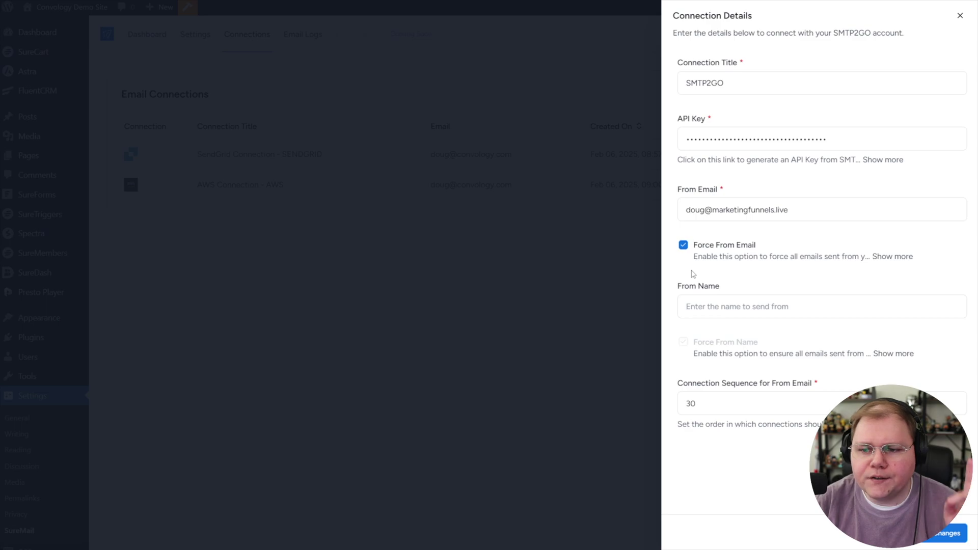
left_click(711, 308)
type("Convology")
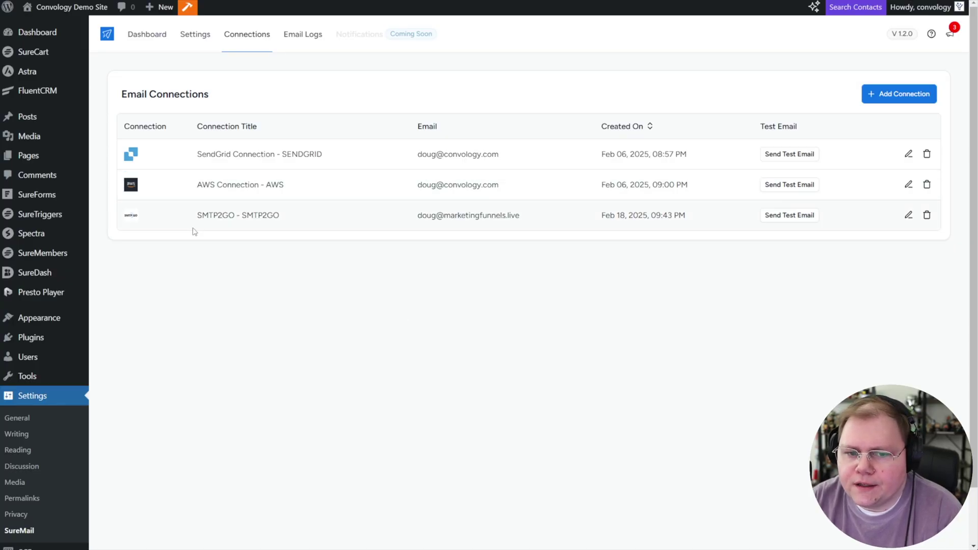
- Review the new SMTP2GO connection row, send its test email, and confirm the inbox shows it signed by marketingfunnels.live
left_click_drag(194, 219, 843, 229)
left_click(711, 297)
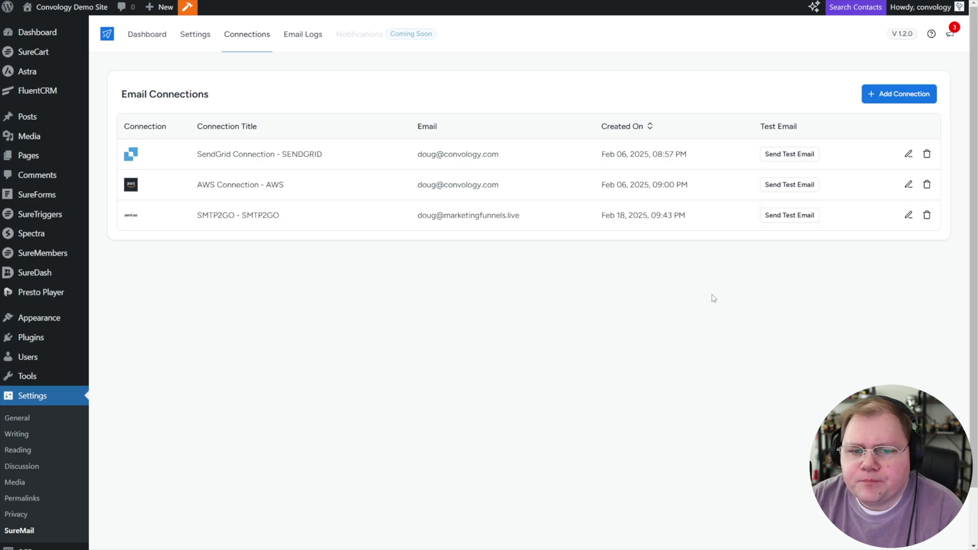
left_click(790, 218)
left_click(941, 534)
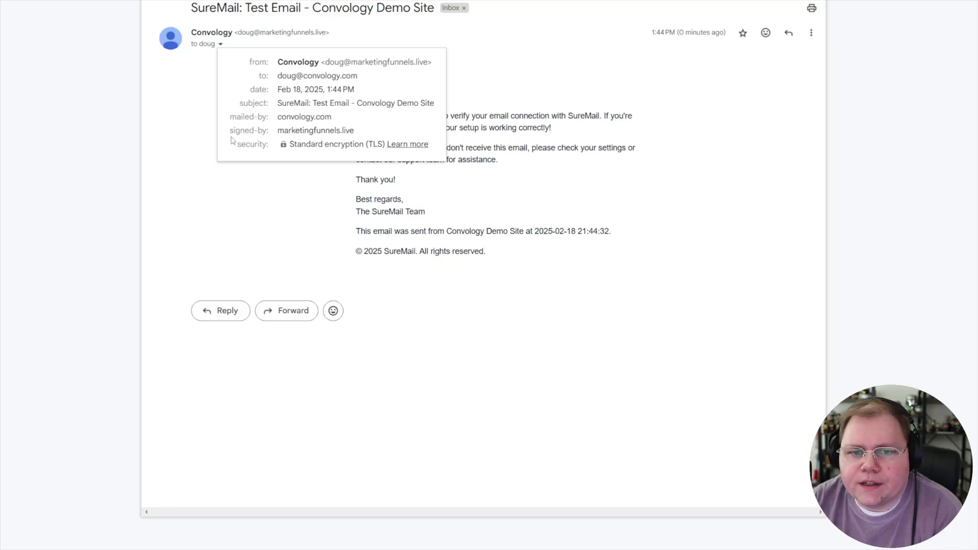
left_click_drag(232, 140, 357, 131)
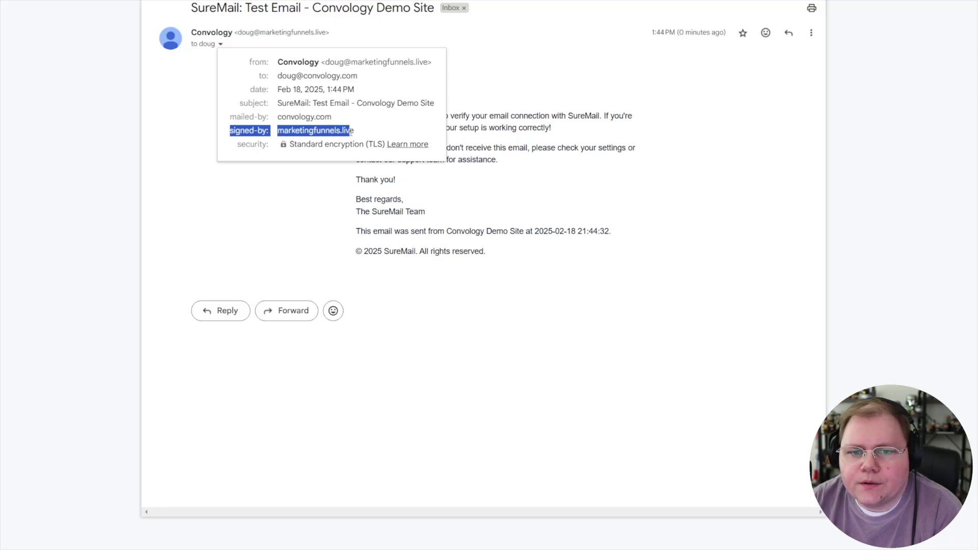
left_click(302, 244)
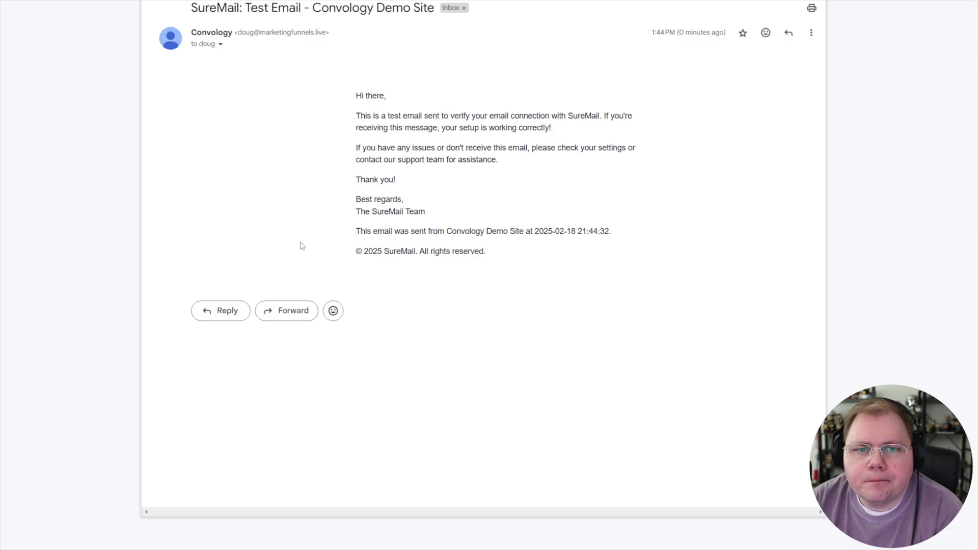